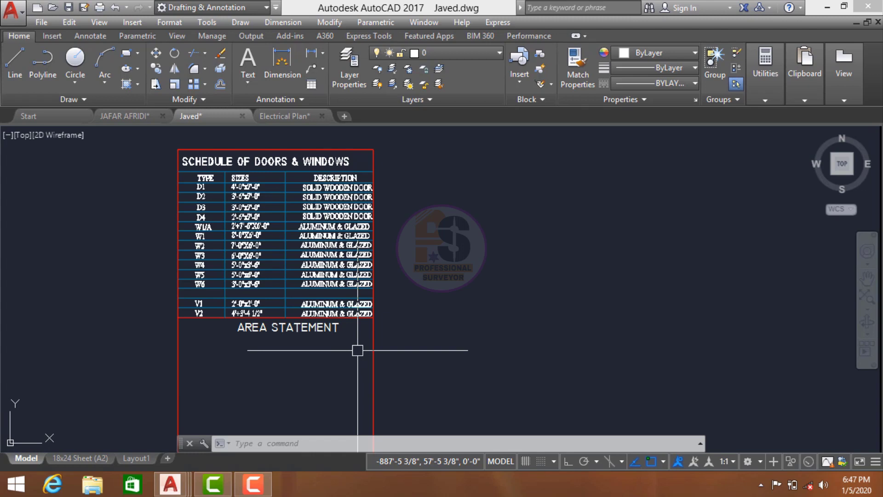
key("Escape")
key("Escape")
key("Escape")
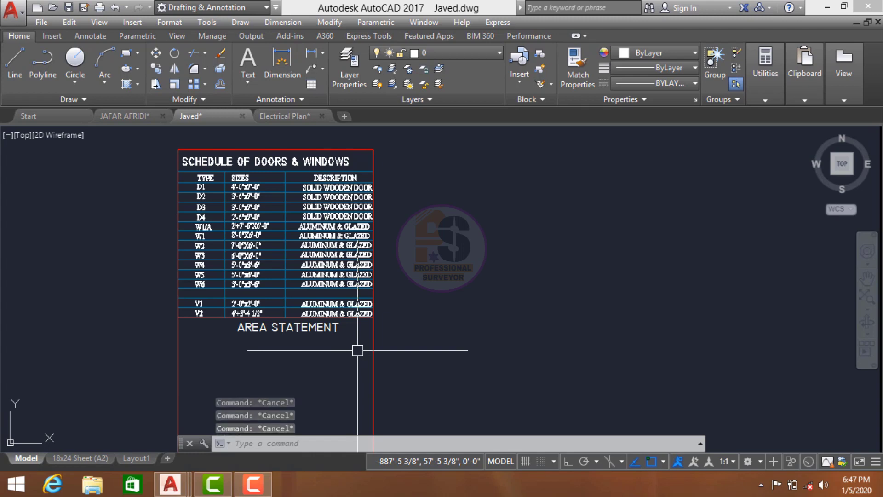
type("TE")
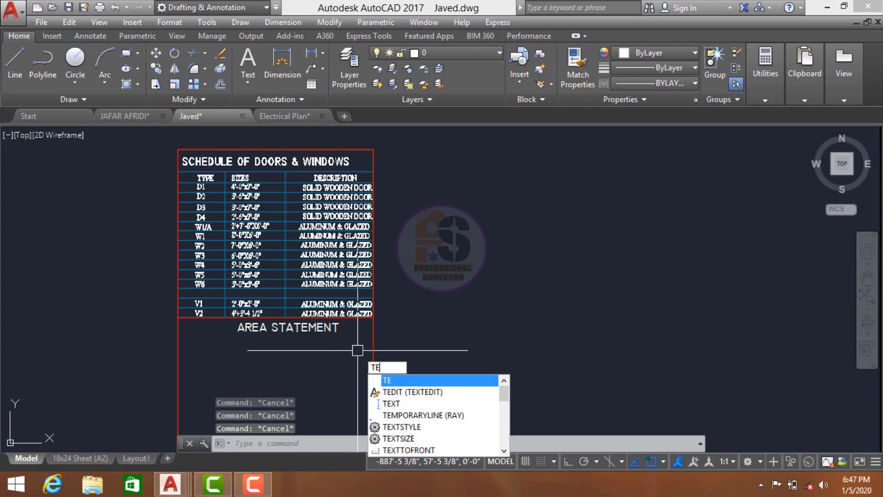
key("Return")
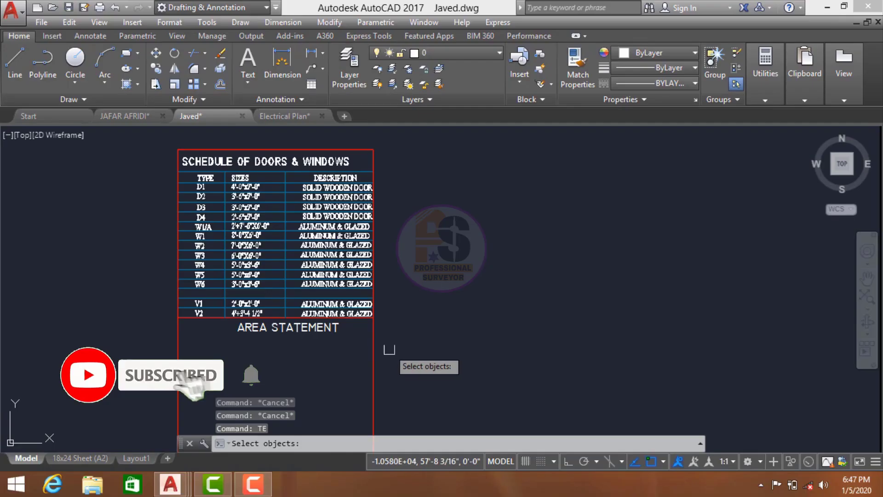
scroll(360, 303, "down", 2)
left_click(405, 176)
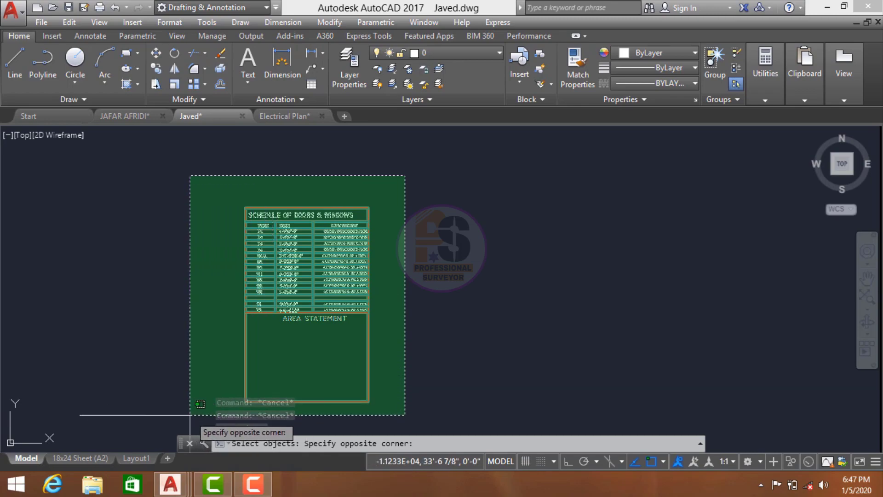
key("Escape")
key("Escape")
key("Escape")
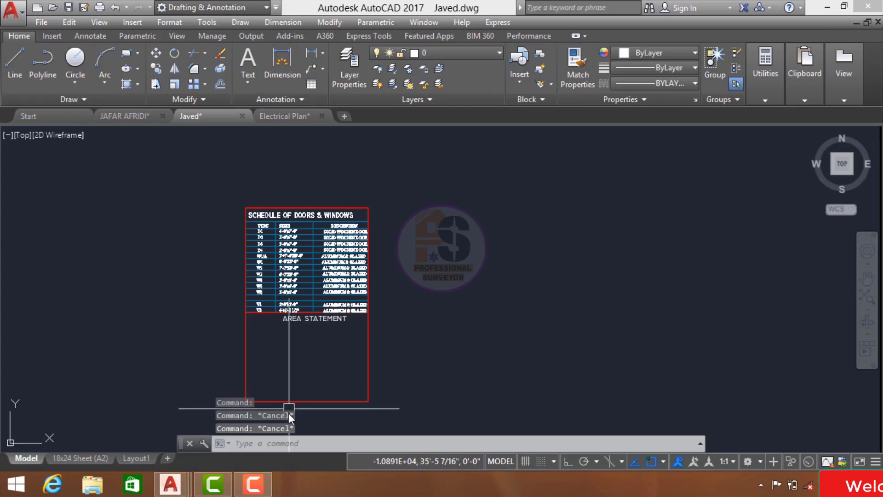
Run the TE command on the whole doors and windows schedule, including the area statement, to export it to Excel.
left_click(281, 444)
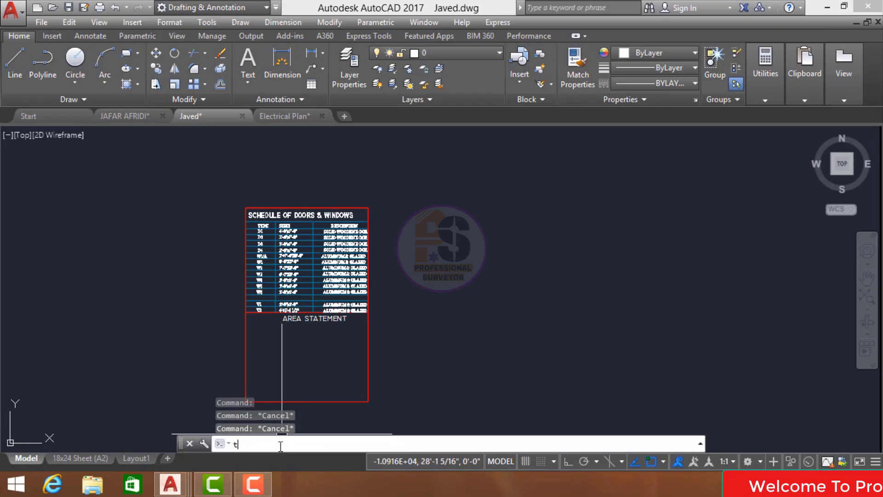
type("TE")
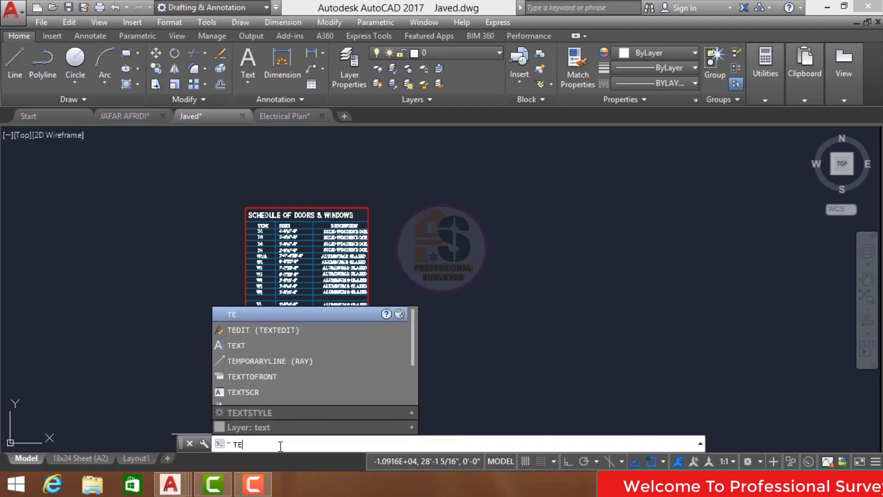
key("Return")
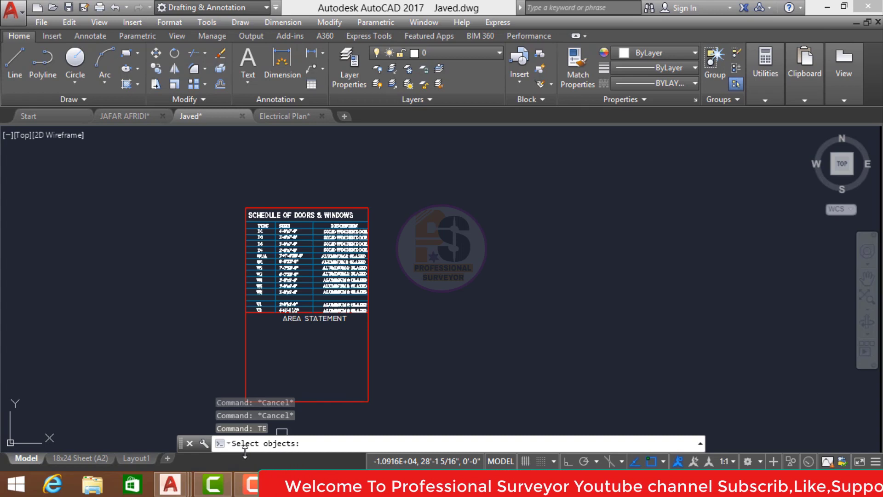
scroll(392, 253, "down", 3)
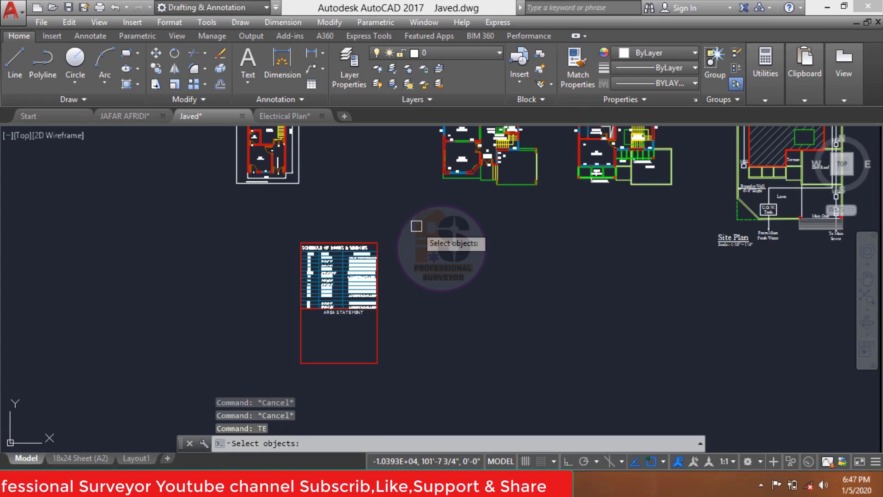
left_click(408, 224)
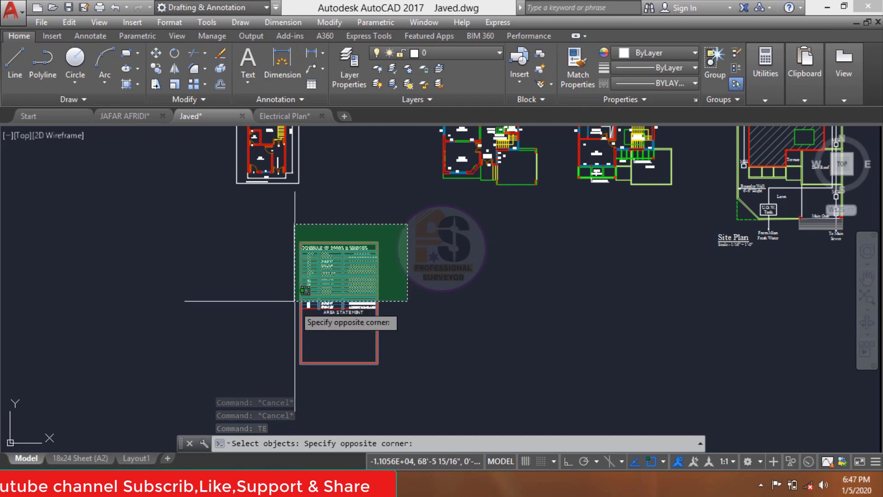
left_click(250, 372)
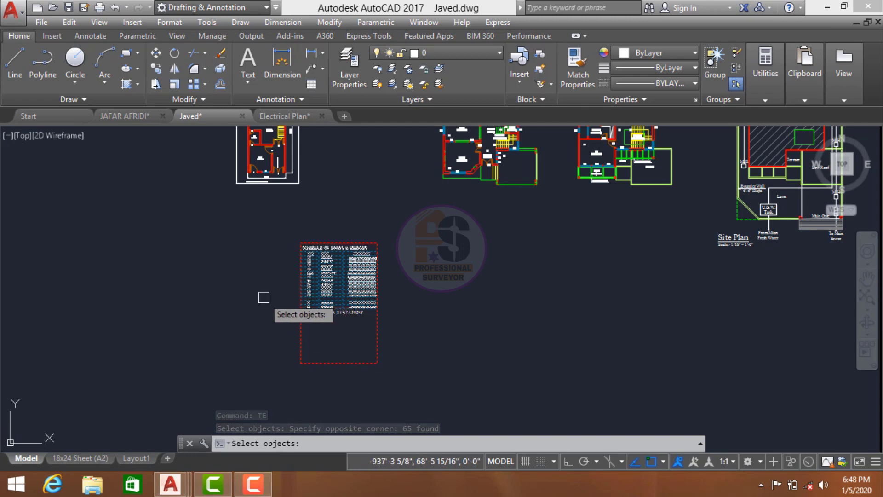
key("Return")
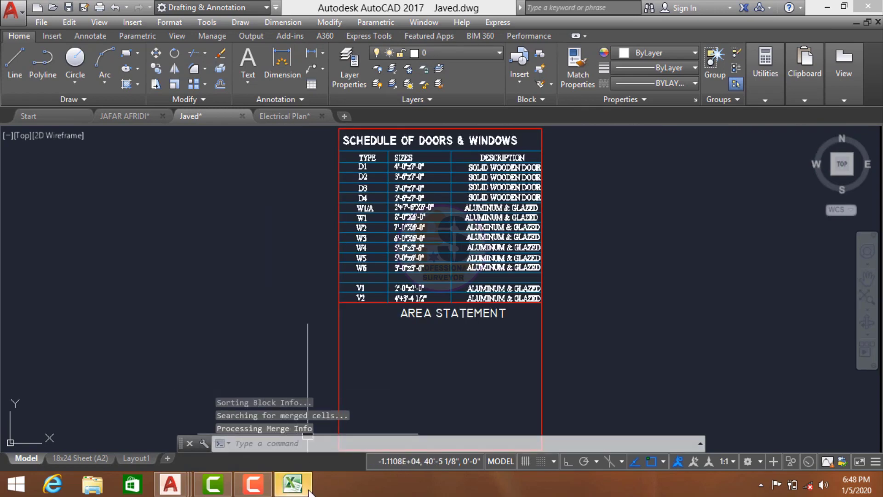
Switch to Excel, view the exported schedule of doors and windows full screen, and return to the AutoCAD drawing.
left_click(293, 485)
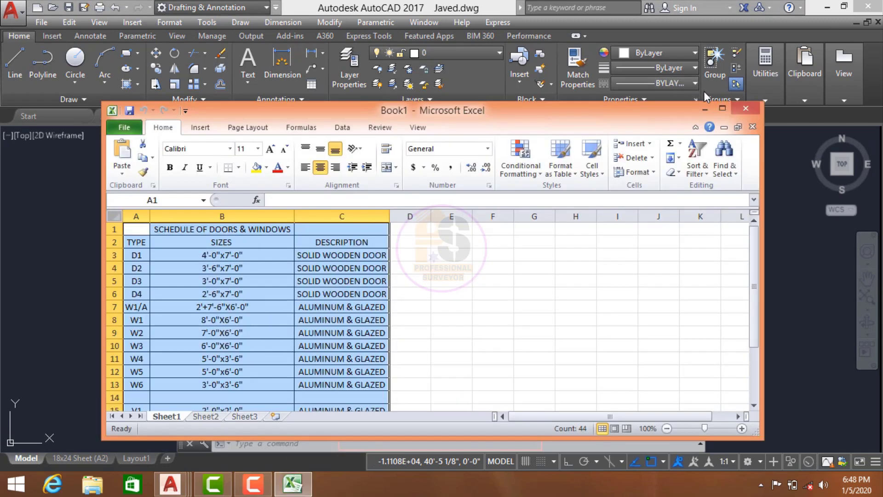
left_click(722, 108)
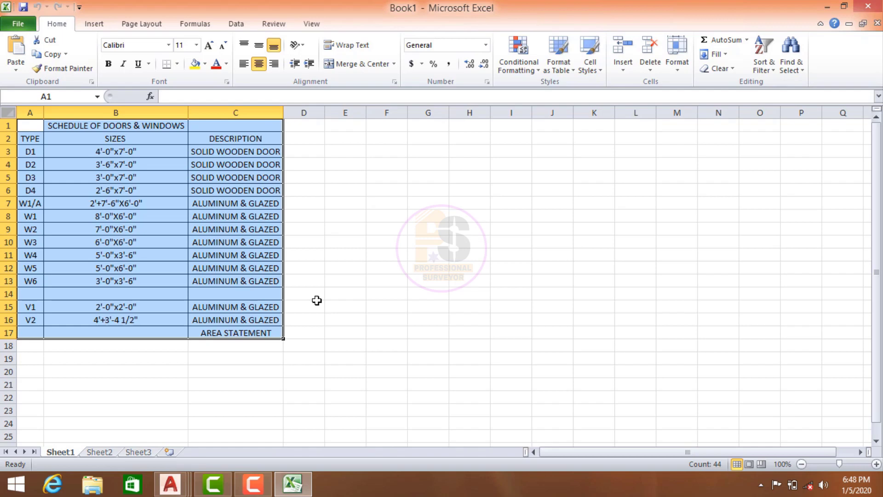
left_click(827, 6)
Examine the floor plan around the corner column where the dashed beam lines from window W-1 end.
scroll(408, 240, "down", 8)
scroll(398, 247, "up", 8)
scroll(357, 262, "up", 2)
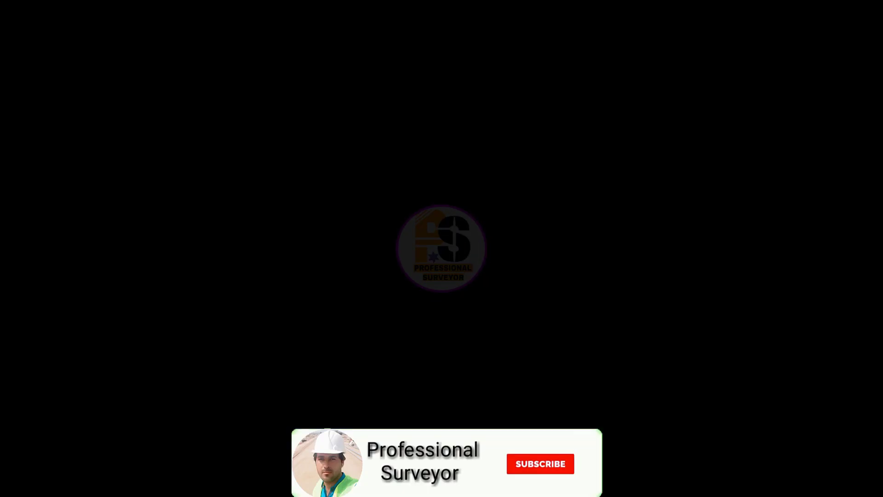
scroll(416, 198, "up", 4)
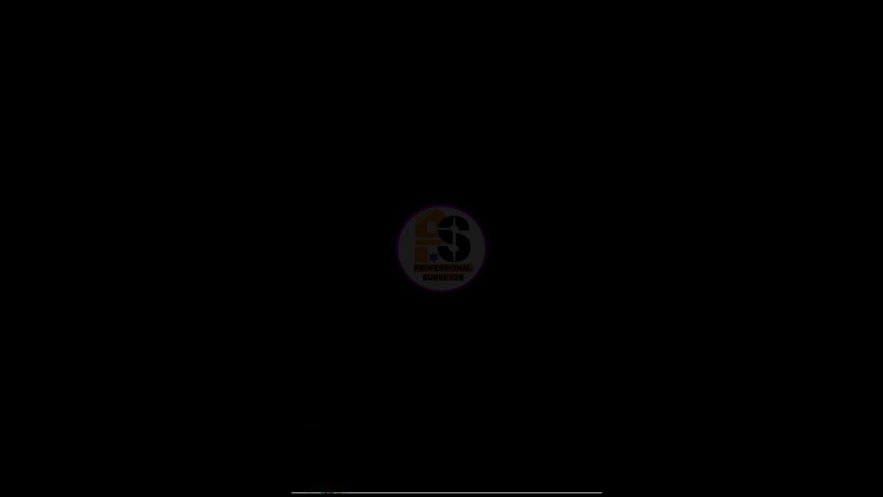
scroll(360, 267, "down", 5)
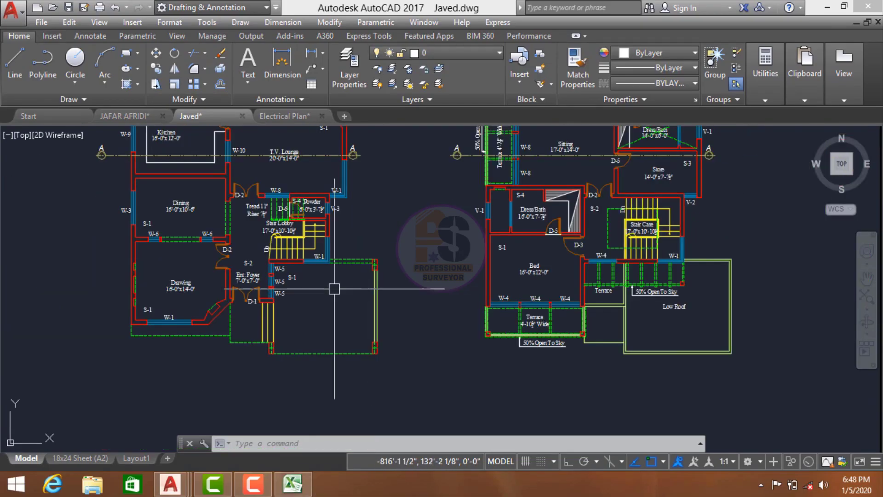
scroll(393, 226, "up", 8)
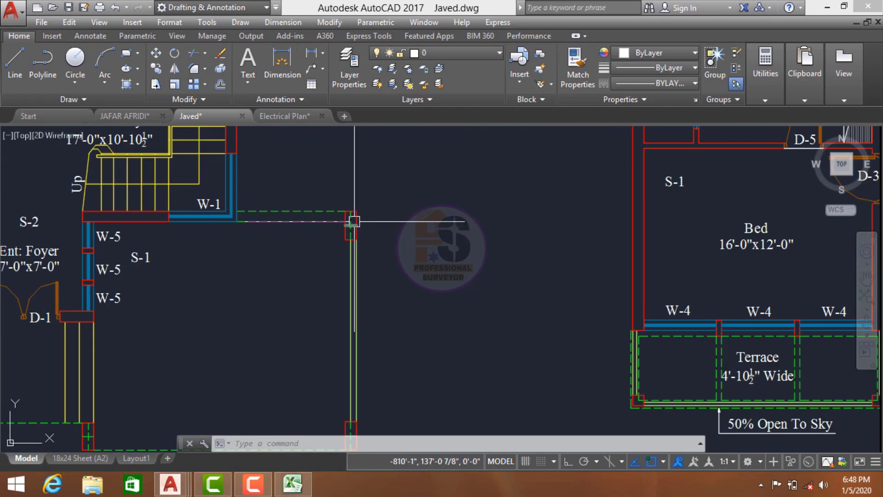
scroll(380, 230, "down", 3)
scroll(368, 243, "up", 3)
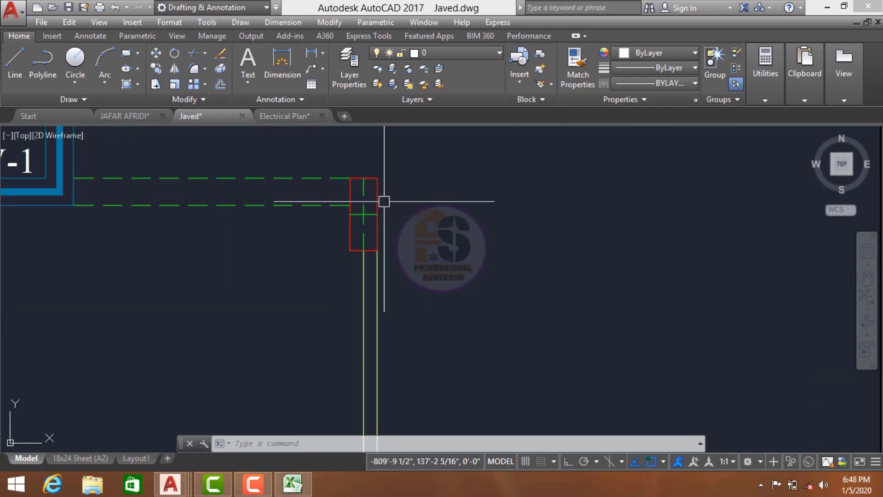
scroll(390, 168, "down", 2)
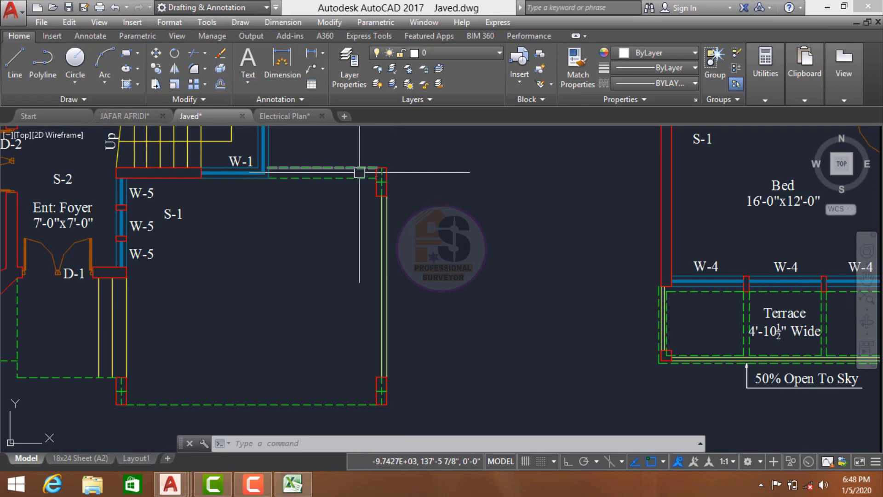
middle_click_drag(357, 186, 334, 213)
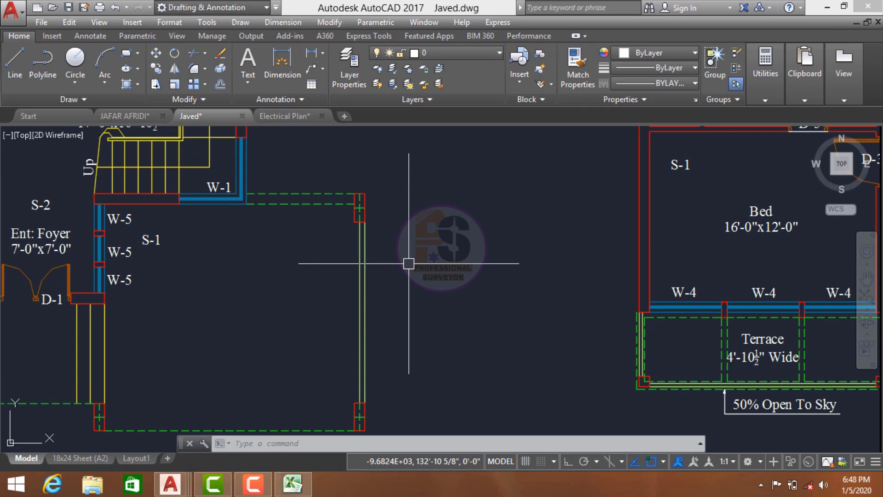
Load the POAO11 LISP application from the CAD Lips folder and close the application loader.
left_click(288, 446)
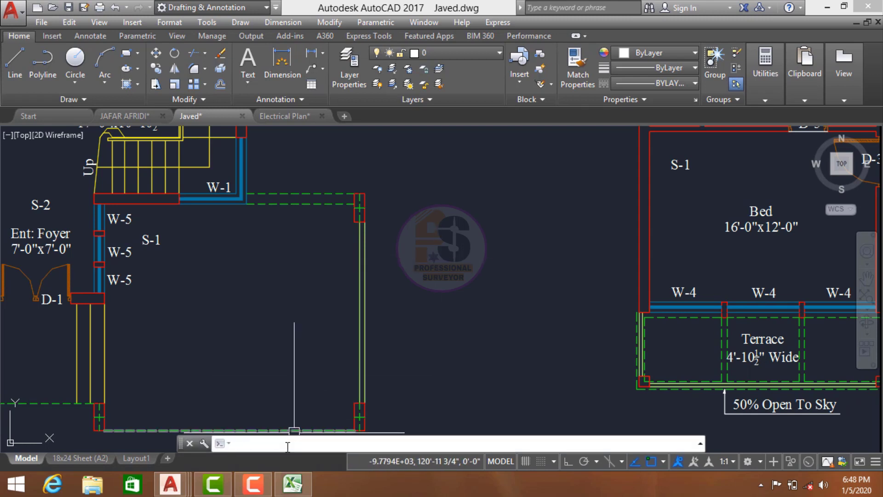
type("ap")
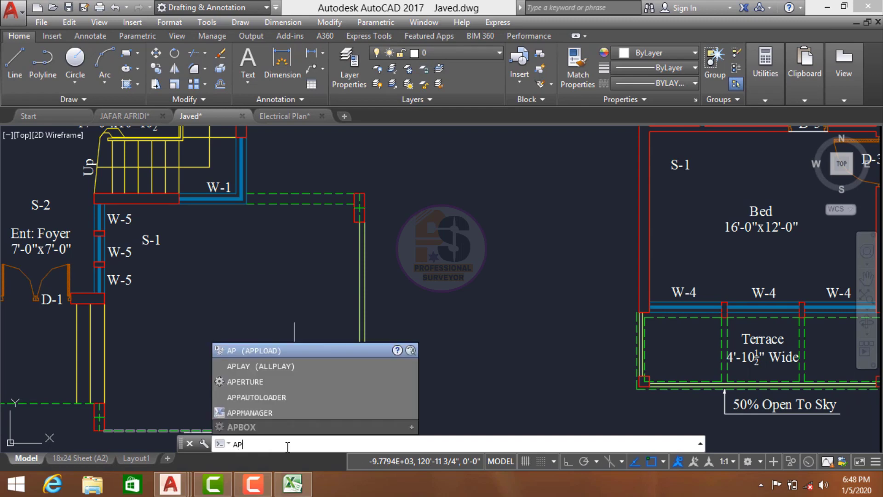
key("Return")
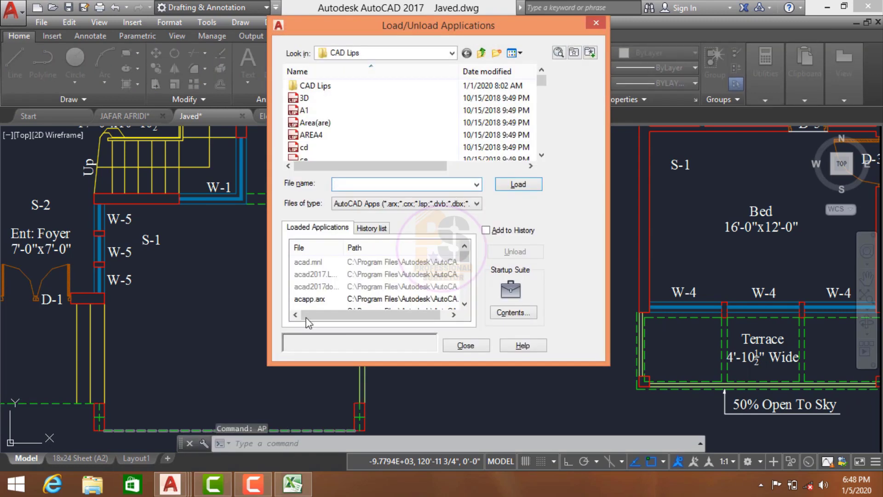
left_click(338, 134)
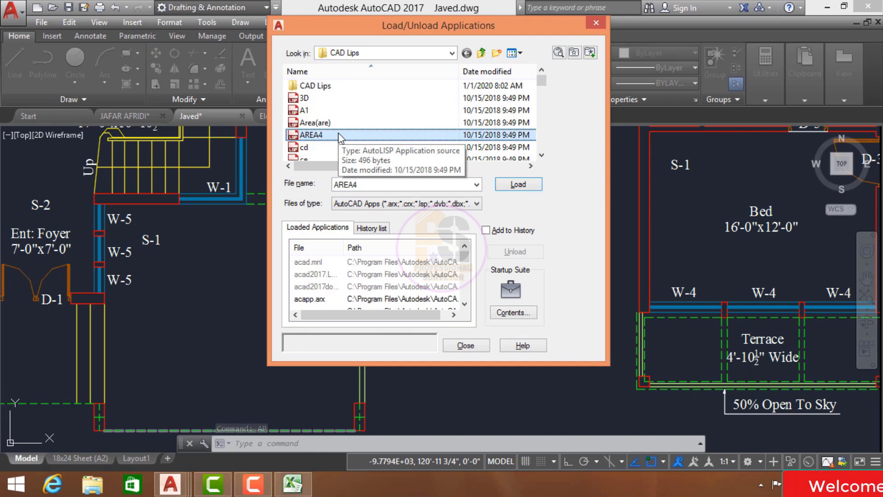
key("p")
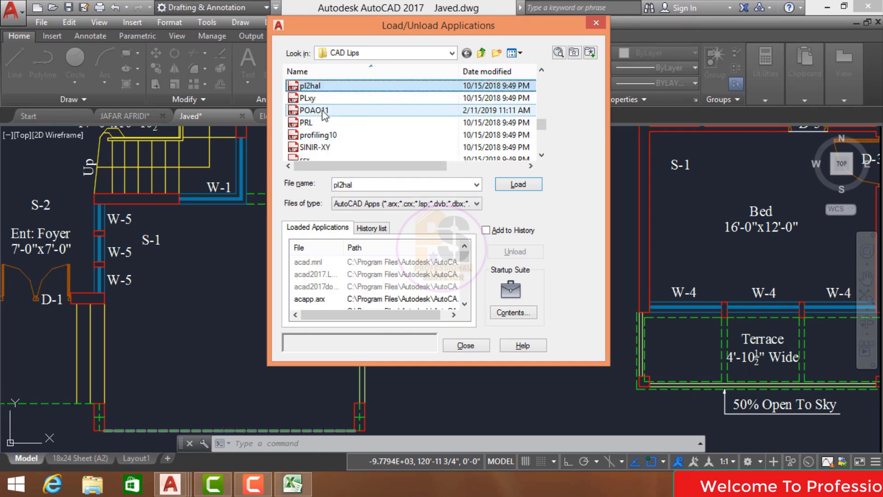
left_click(323, 111)
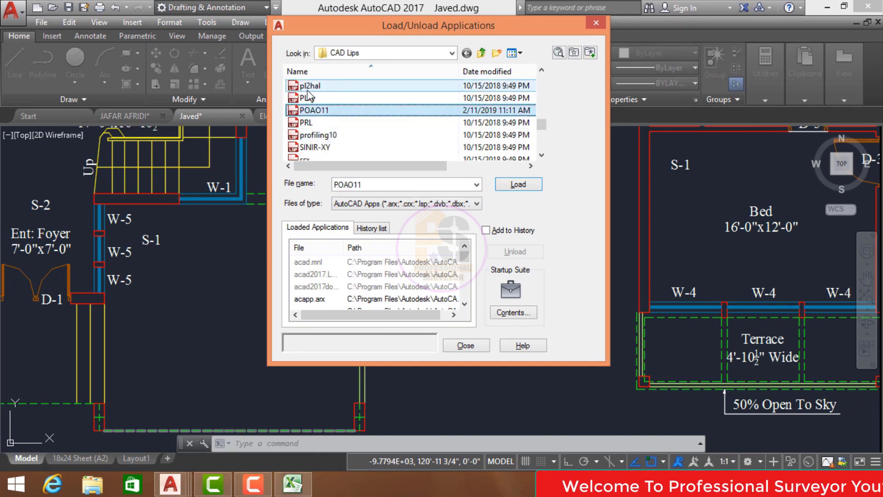
left_click(519, 185)
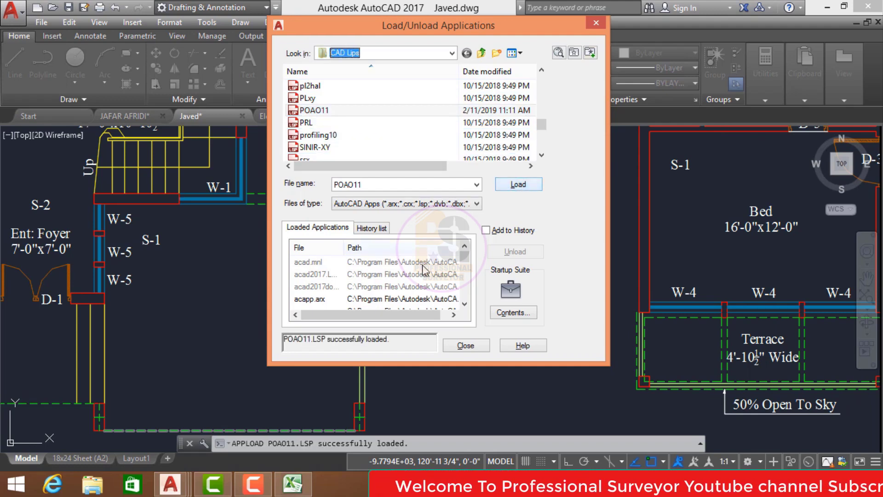
left_click(466, 345)
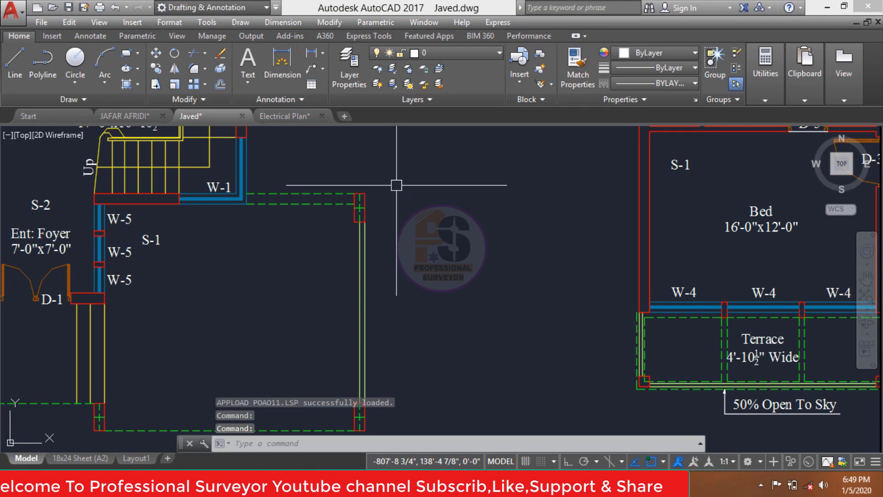
Start the POAO11 command and pick the centreline intersection of the corner column beside window W-1 as the first point.
scroll(402, 211, "up", 5)
middle_click_drag(401, 212, 375, 210)
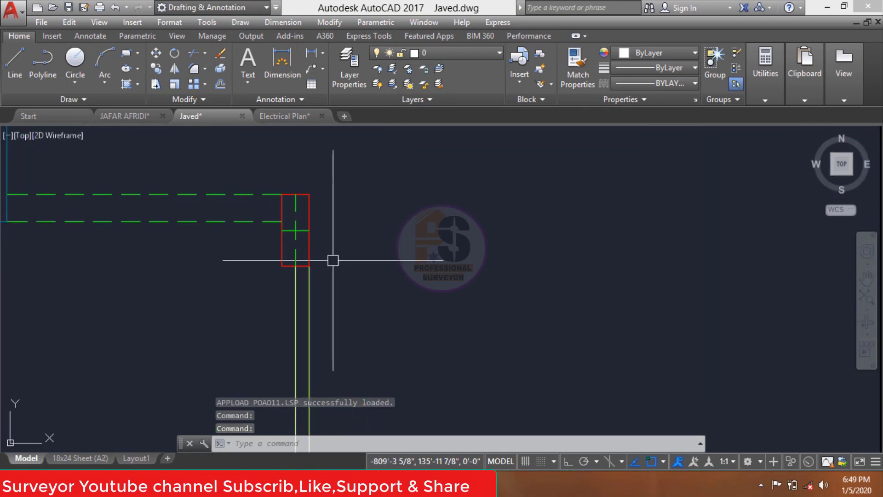
key("Escape")
key("Escape")
key("Escape")
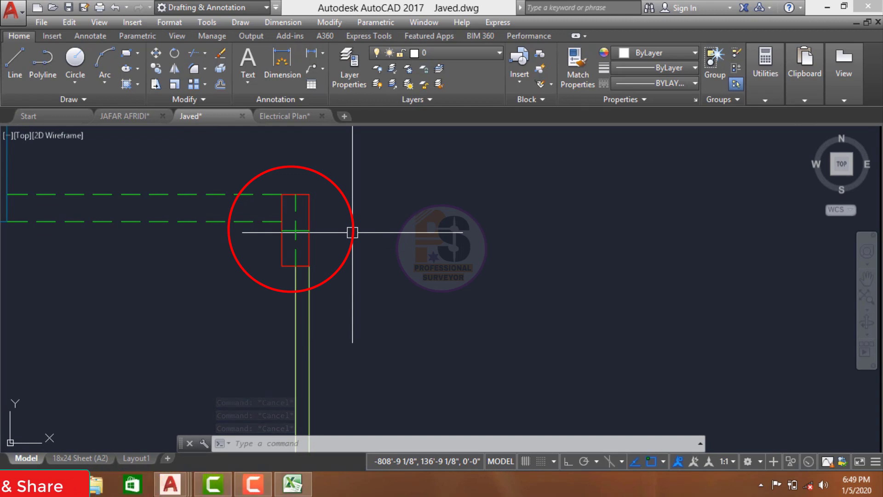
type("POAO11")
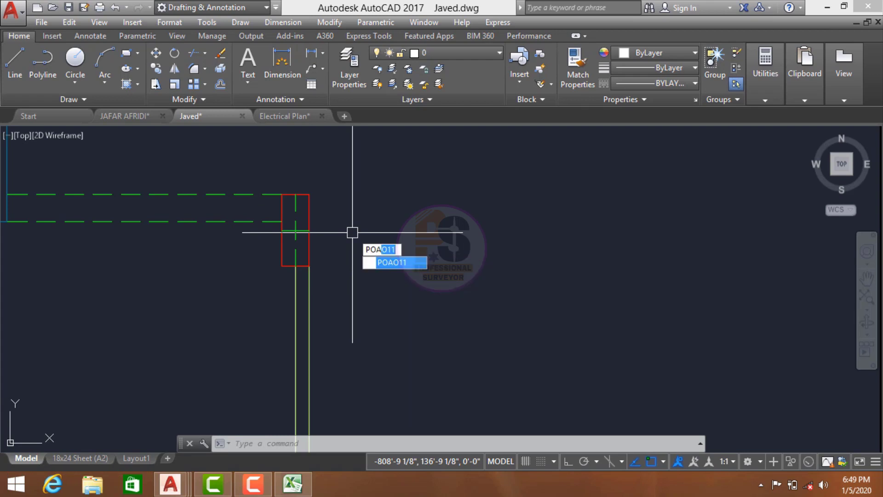
key("Return")
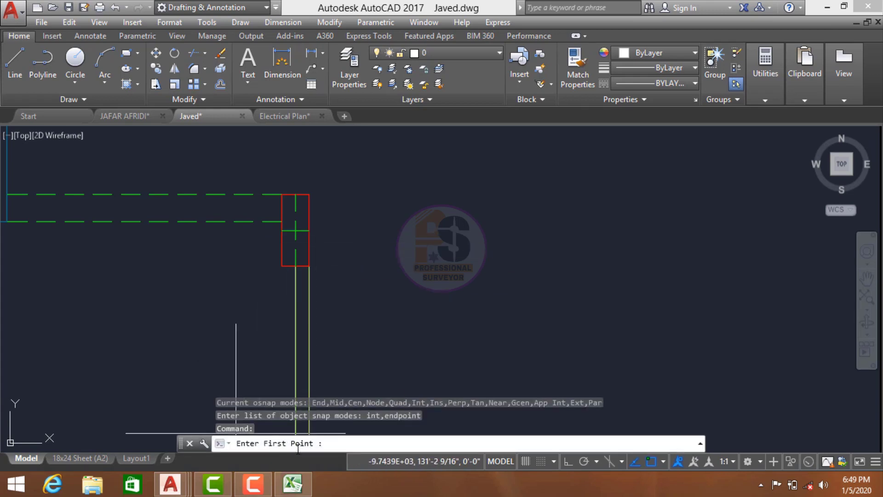
scroll(312, 209, "up", 4)
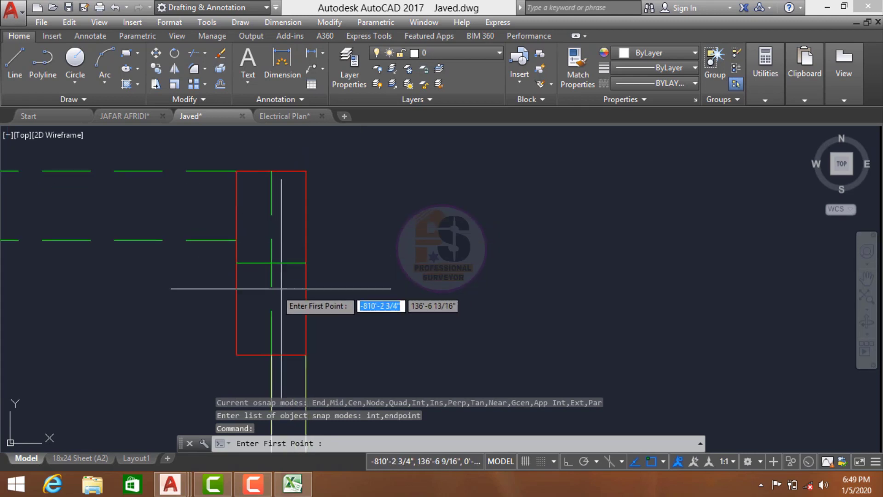
left_click(271, 262)
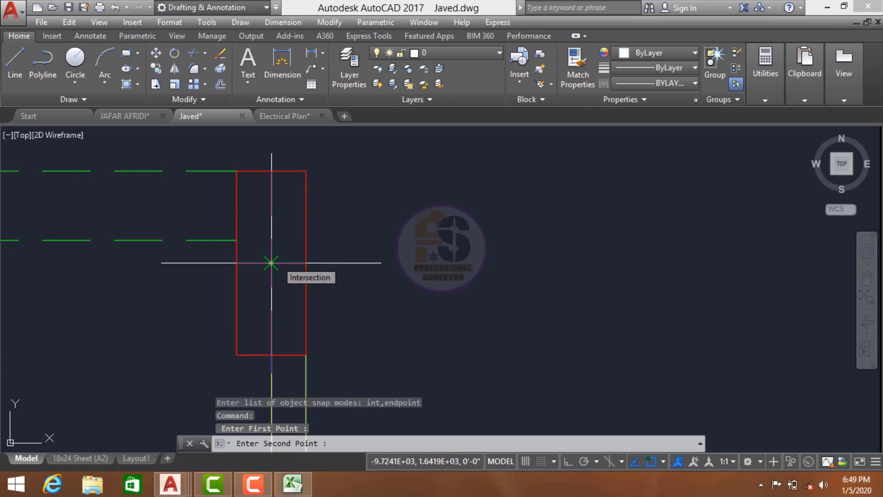
Pick the centreline intersection of the column at the opposite end of the double-line wall as the second point.
scroll(311, 212, "down", 3)
scroll(329, 282, "up", 5)
scroll(253, 231, "up", 2)
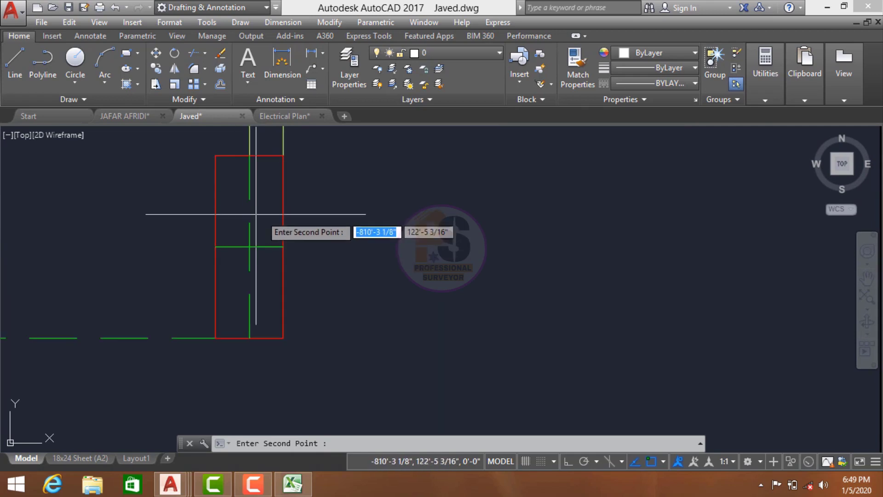
left_click(251, 243)
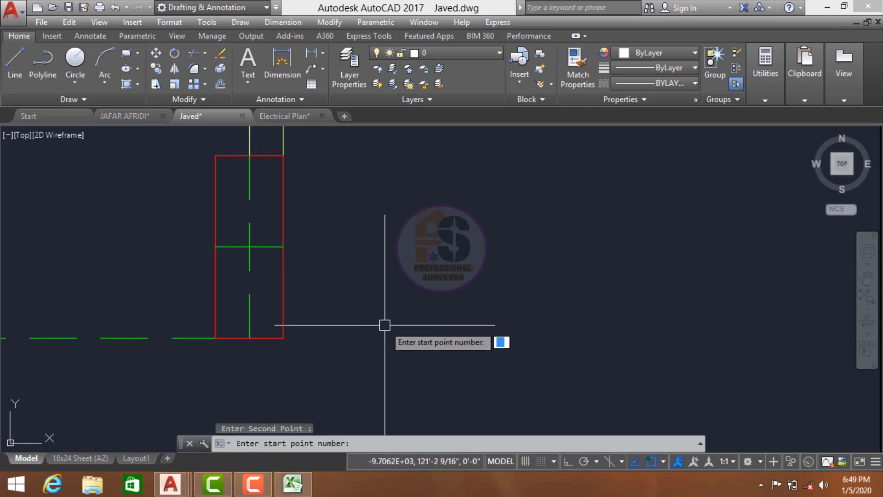
Set the start point number to 1 and place the coordinate table in the empty space outside the double-line wall.
scroll(292, 339, "down", 5)
scroll(272, 253, "up", 3)
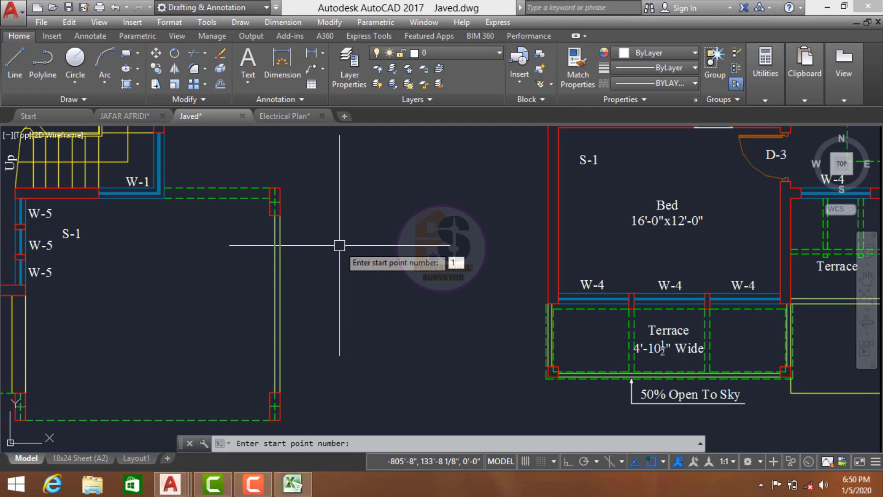
key("Return")
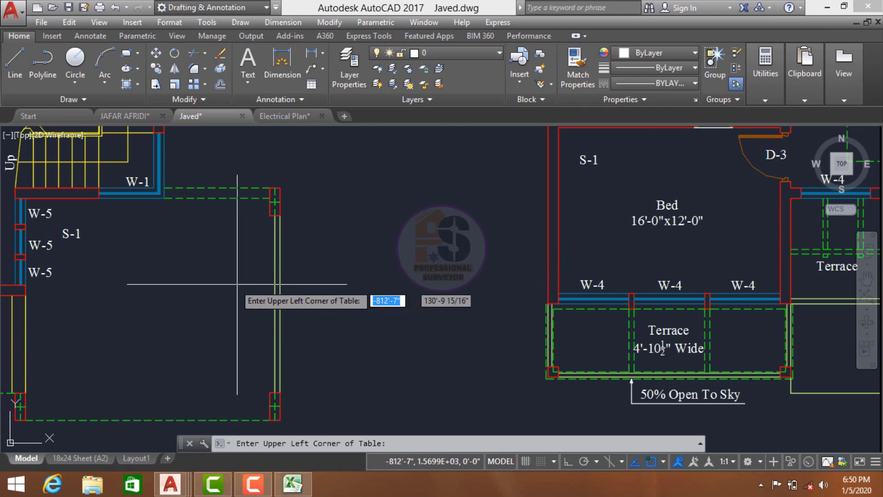
left_click(306, 251)
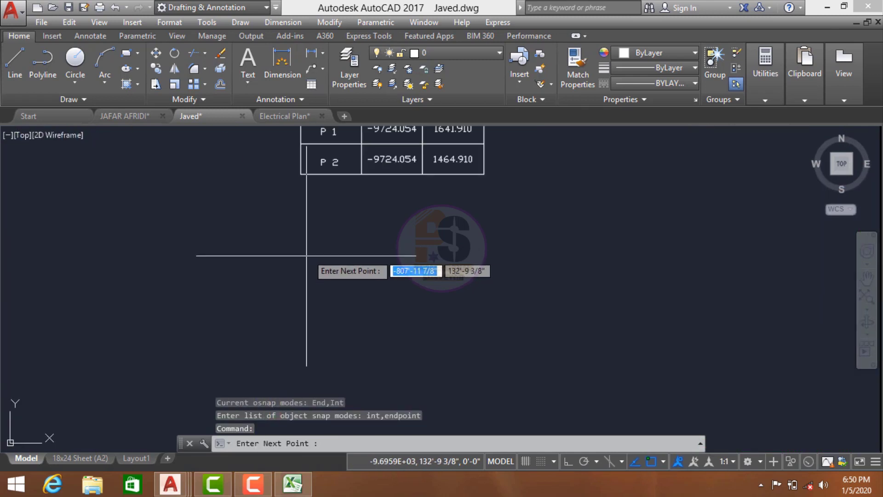
Examine the point markers at the two column centres and their X and Y coordinates in the table.
scroll(371, 260, "down", 8)
scroll(378, 311, "down", 2)
scroll(281, 163, "up", 12)
middle_click_drag(348, 295, 339, 176)
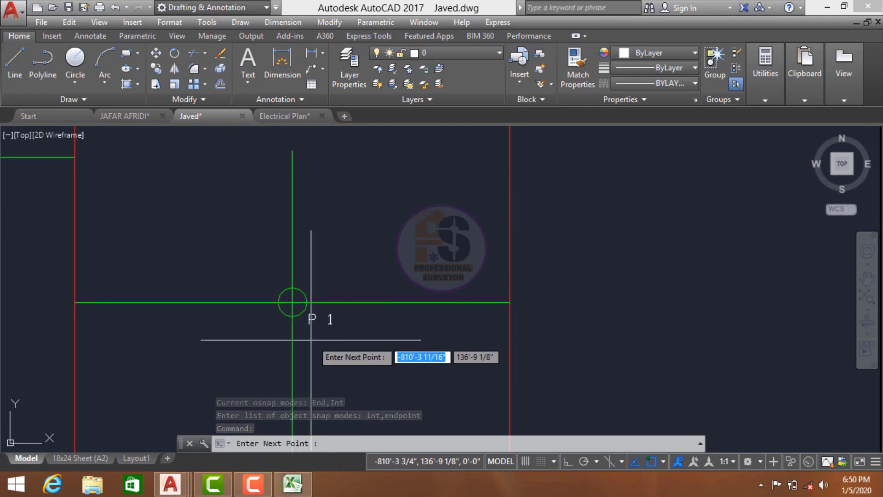
scroll(319, 214, "down", 12)
scroll(316, 230, "down", 4)
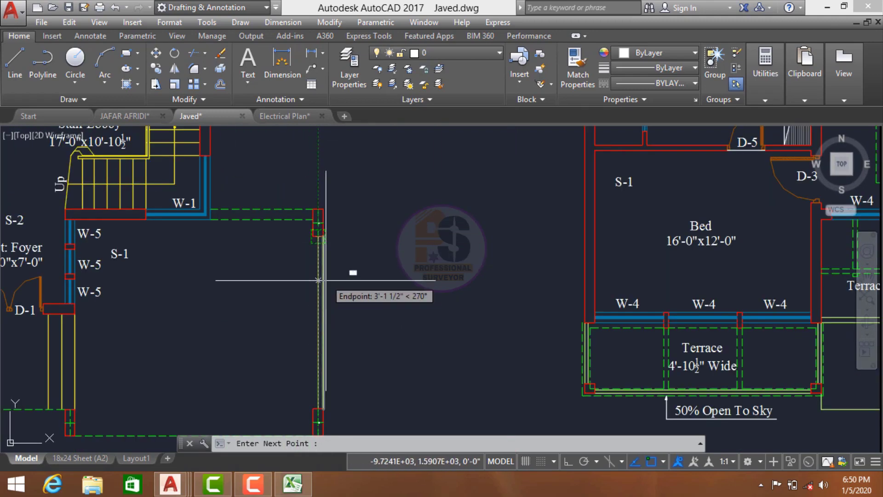
middle_click_drag(316, 291, 308, 263)
scroll(311, 339, "up", 8)
middle_click_drag(285, 336, 325, 230)
scroll(288, 244, "up", 6)
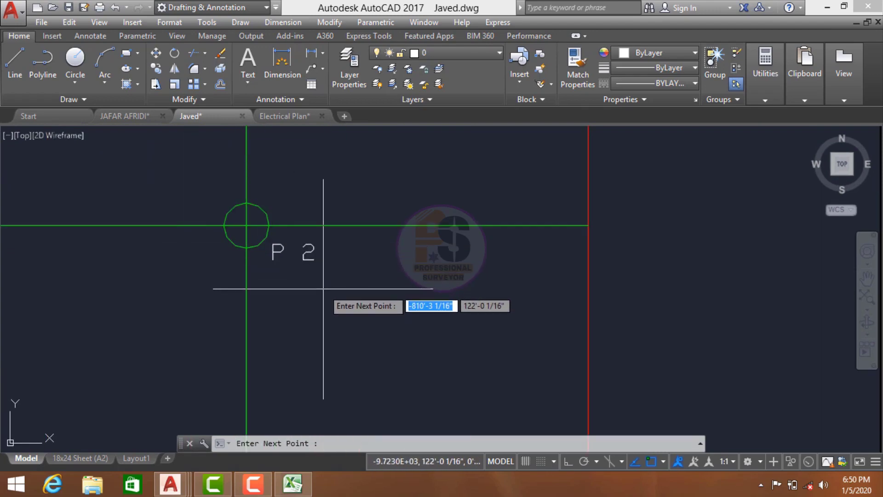
scroll(287, 301, "down", 8)
scroll(302, 272, "up", 10)
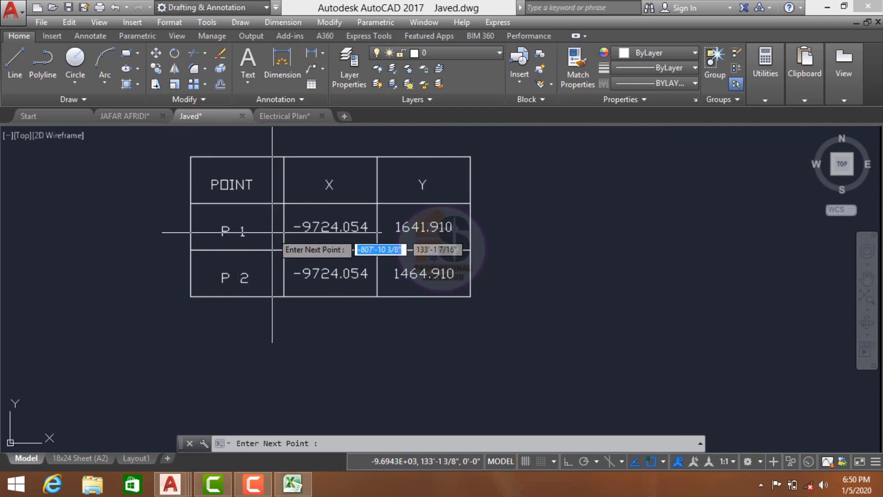
scroll(270, 235, "down", 2)
scroll(191, 263, "up", 4)
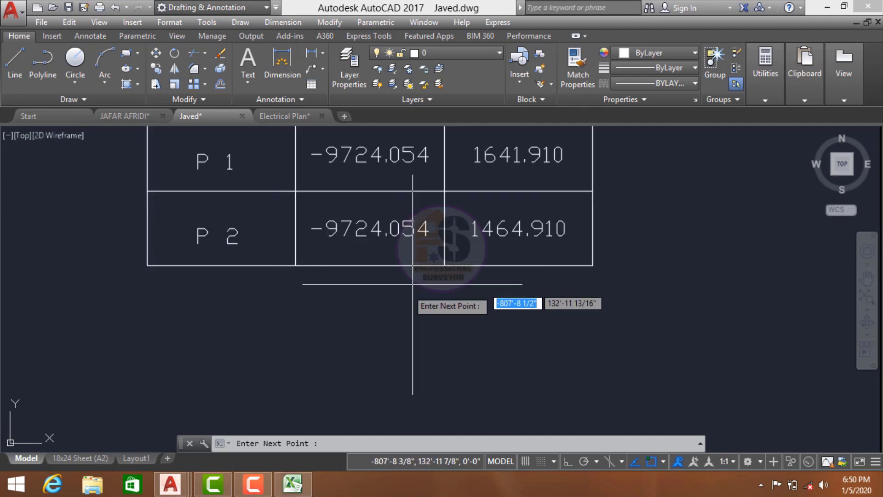
scroll(429, 271, "down", 5)
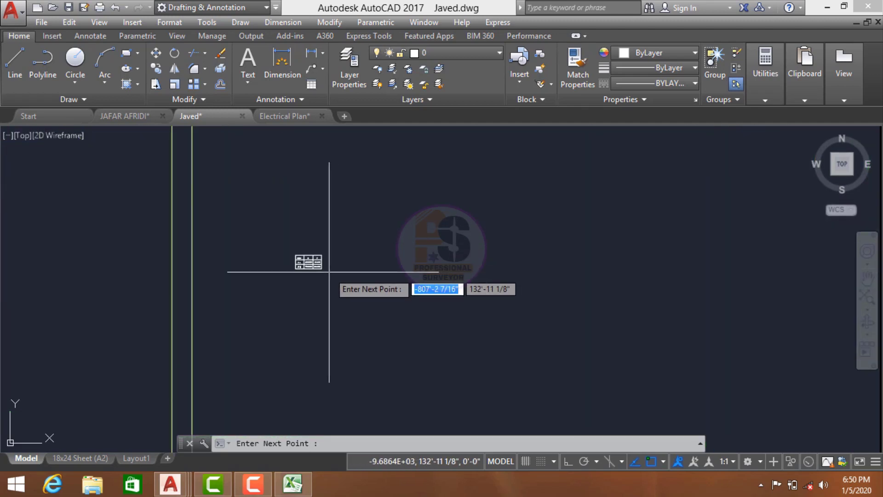
scroll(329, 257, "up", 2)
scroll(428, 222, "down", 1)
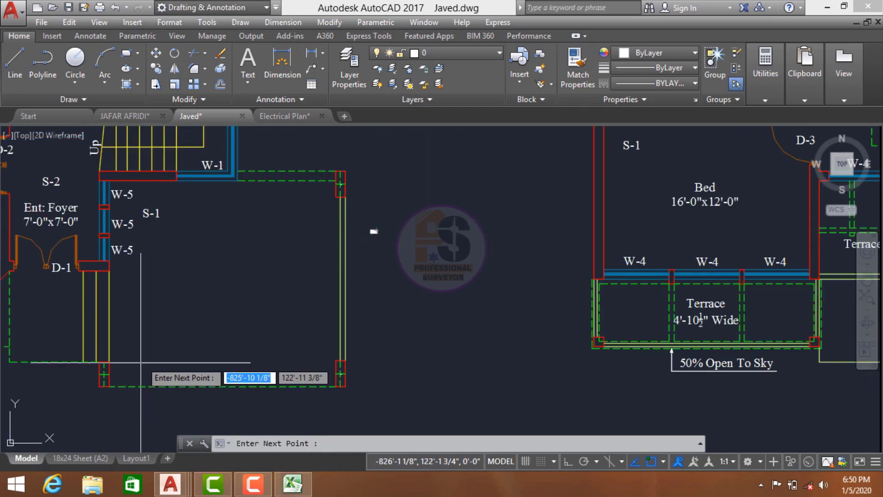
Add the centreline intersection of the column at the foot of the entrance steps below door D-1 as the third point.
scroll(375, 233, "up", 3)
middle_click_drag(375, 233, 230, 276)
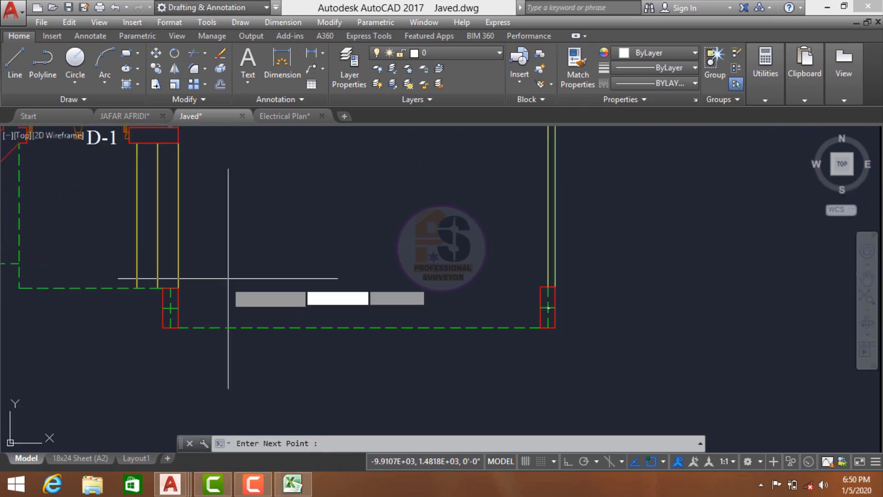
scroll(161, 317, "up", 4)
scroll(179, 294, "up", 4)
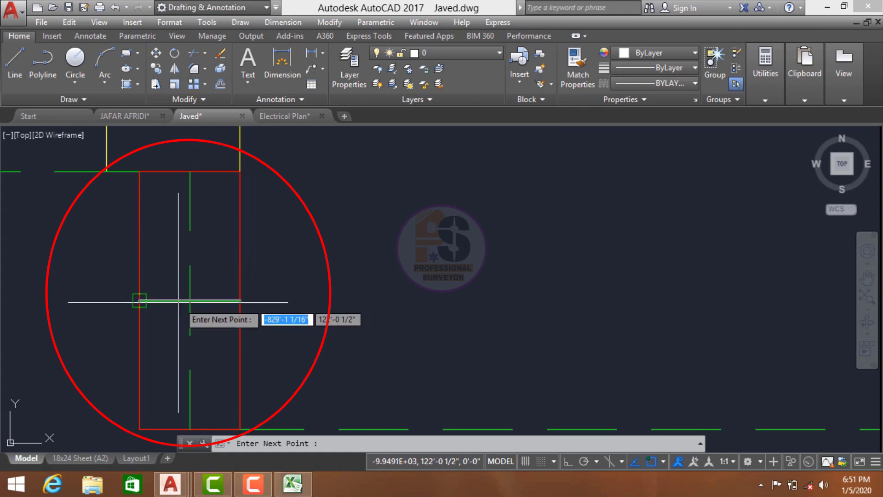
scroll(177, 302, "up", 4)
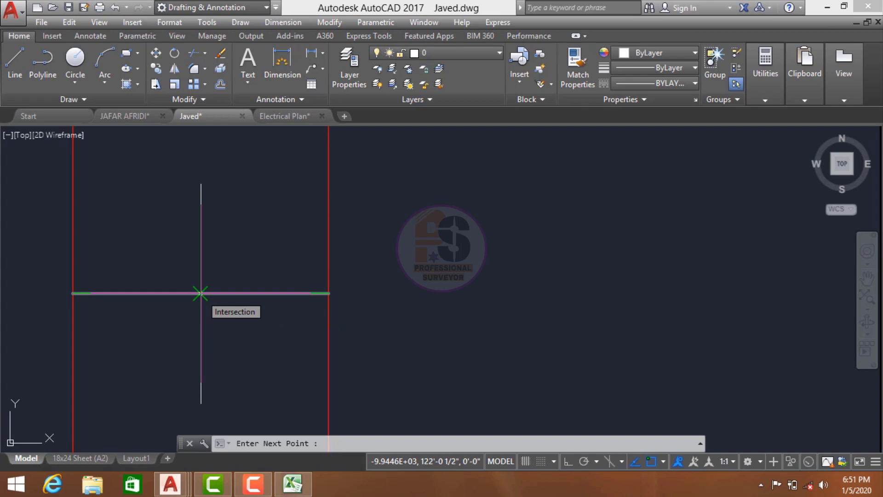
left_click(200, 293)
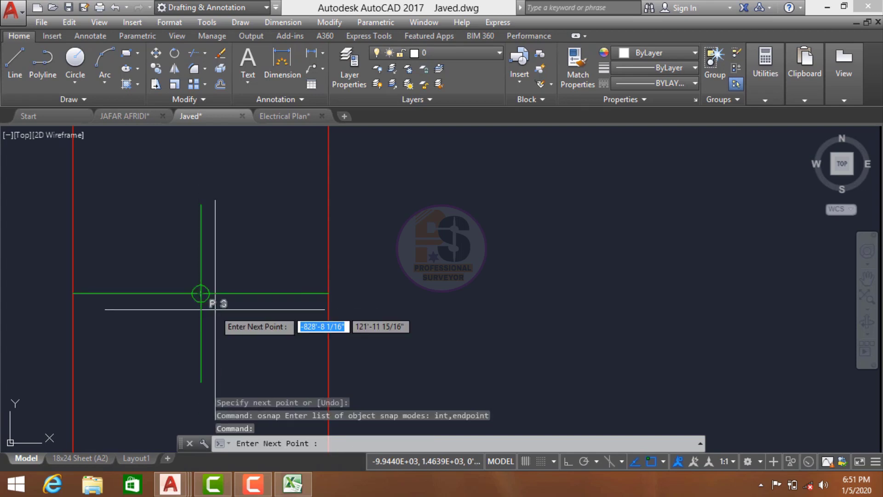
Check the third point's row in the coordinate table and end the POAO11 command.
scroll(215, 310, "up", 3)
scroll(161, 313, "down", 10)
scroll(320, 225, "up", 6)
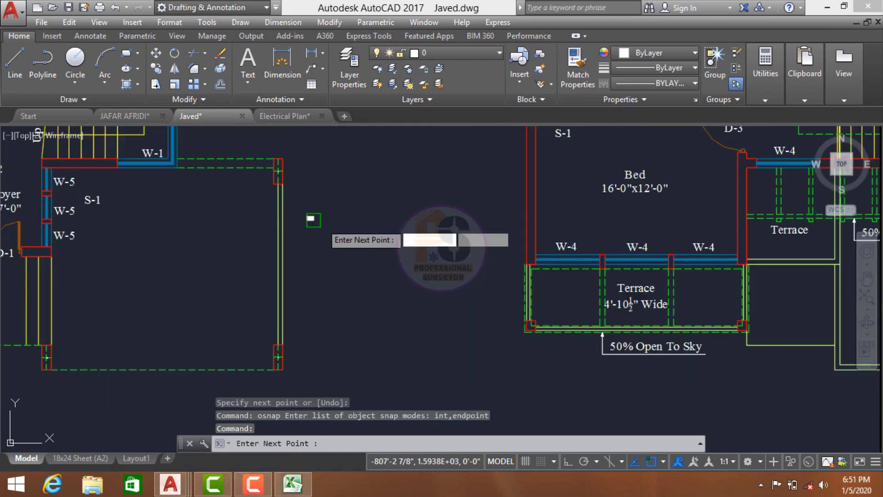
scroll(251, 175, "up", 4)
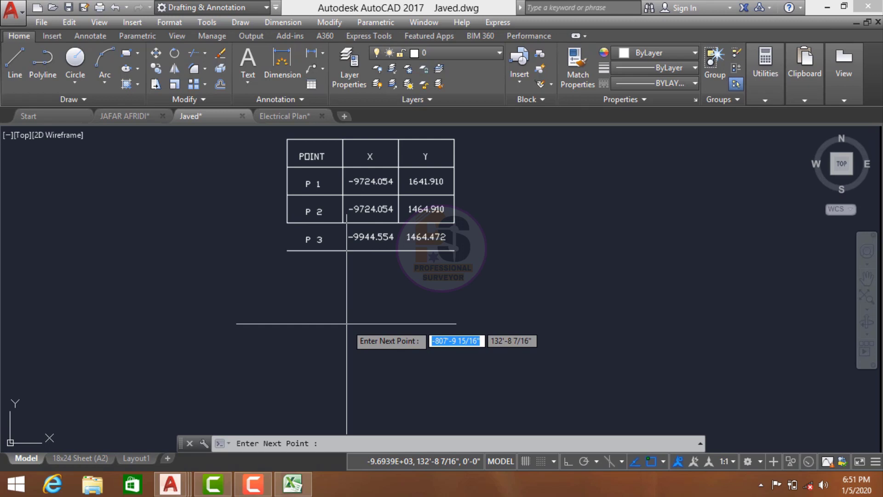
key("Return")
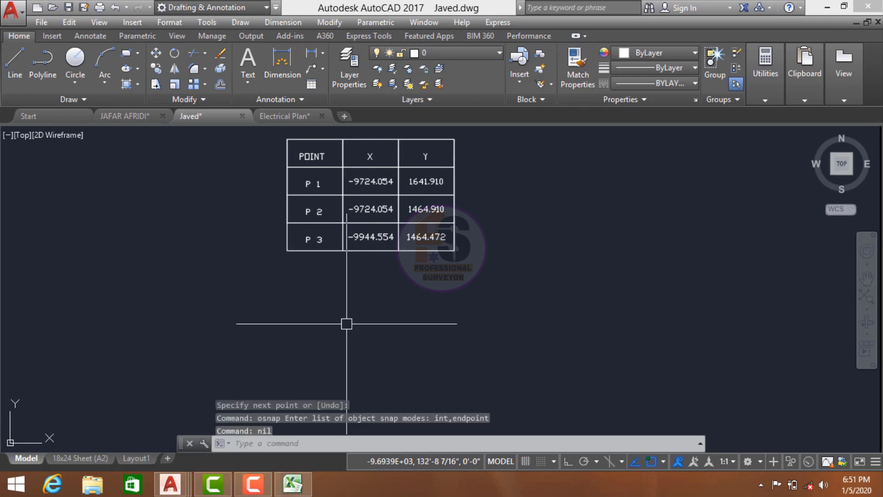
middle_click_drag(406, 215, 386, 239)
scroll(388, 247, "down", 4)
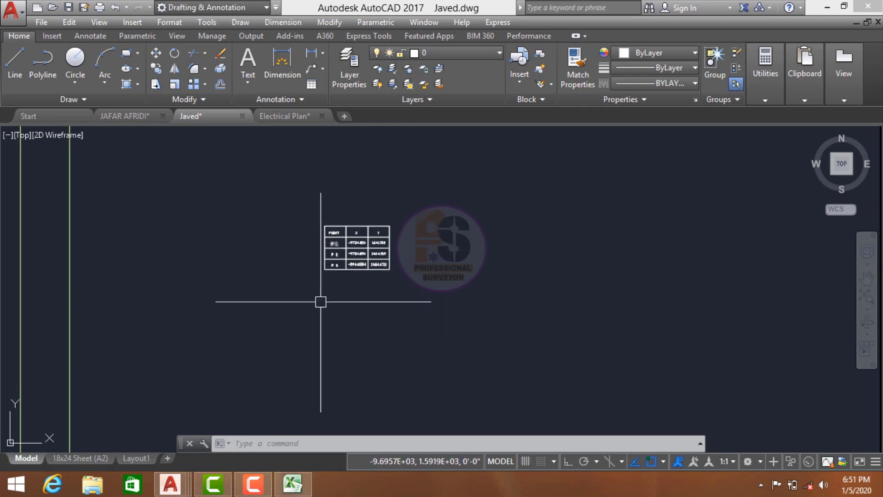
Close the open Excel workbook Book1 without saving its changes.
right_click(295, 485)
left_click(290, 450)
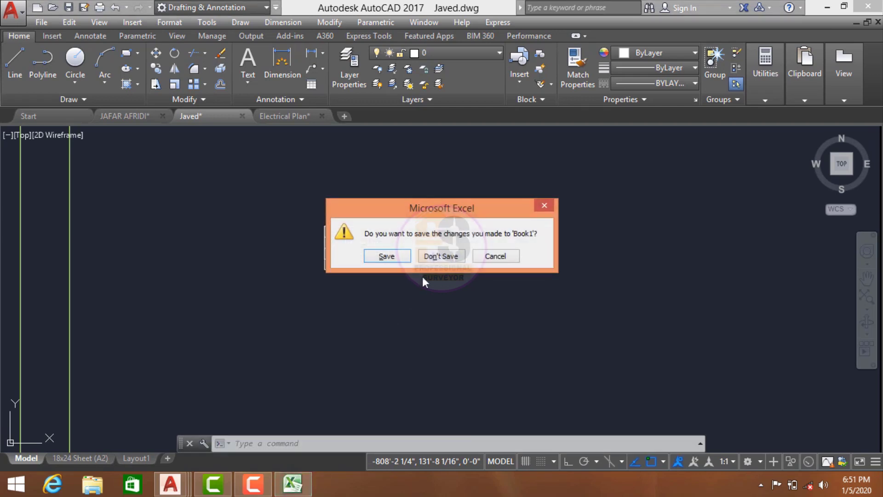
left_click(433, 257)
Run the TE command on the whole point coordinate table to export it to Excel, and switch to the exported workbook.
scroll(340, 244, "up", 5)
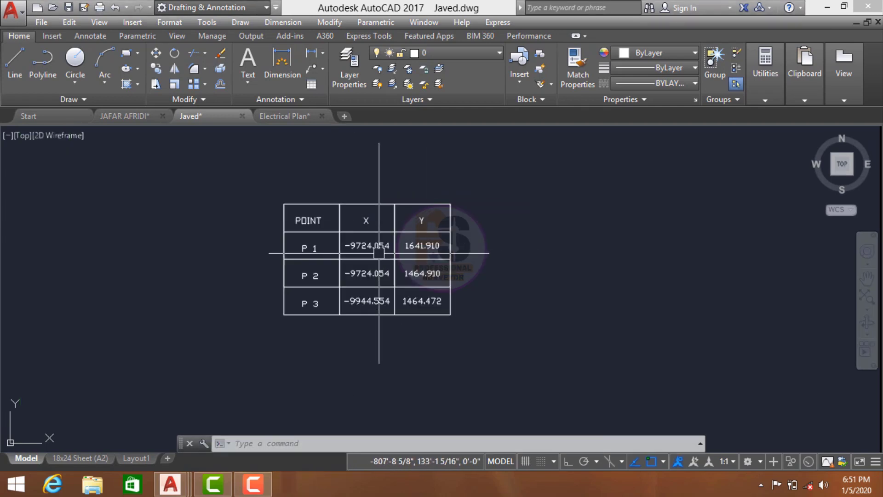
key("Escape")
key("Escape")
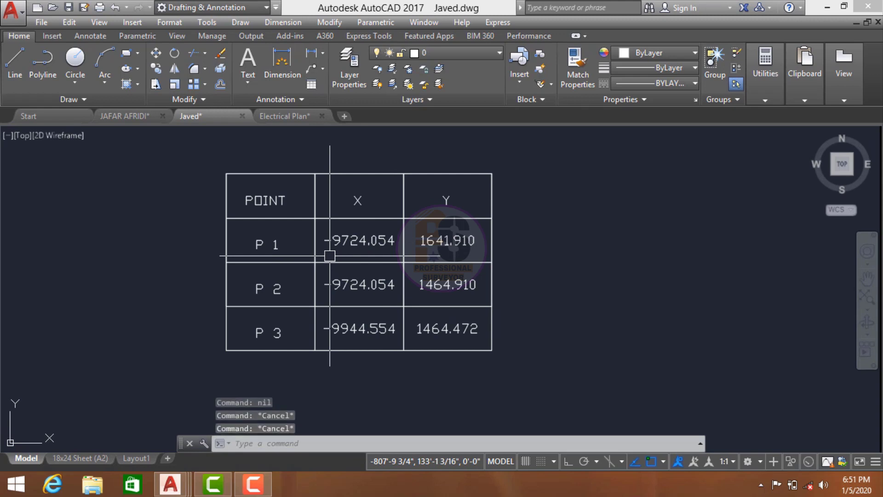
type("TE")
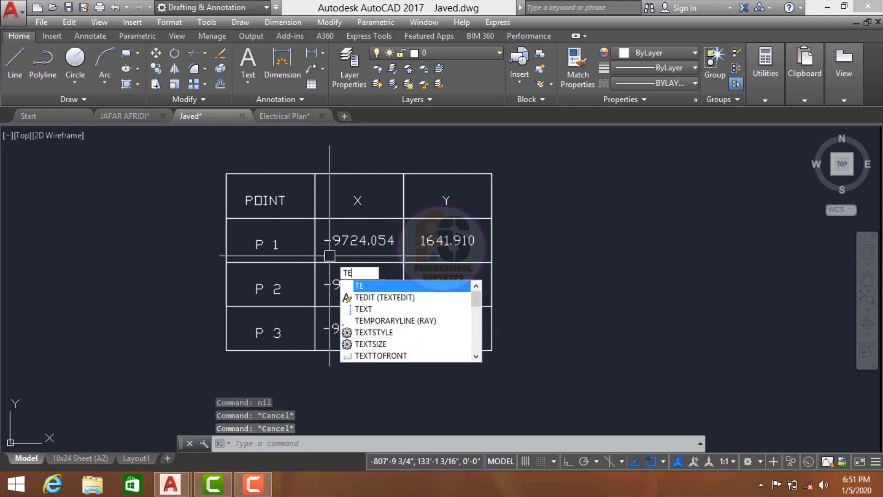
key("Return")
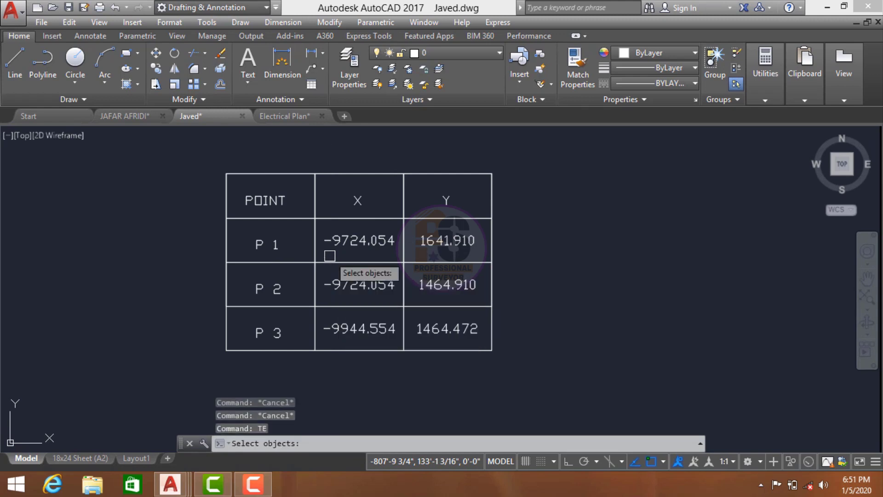
scroll(327, 230, "down", 1)
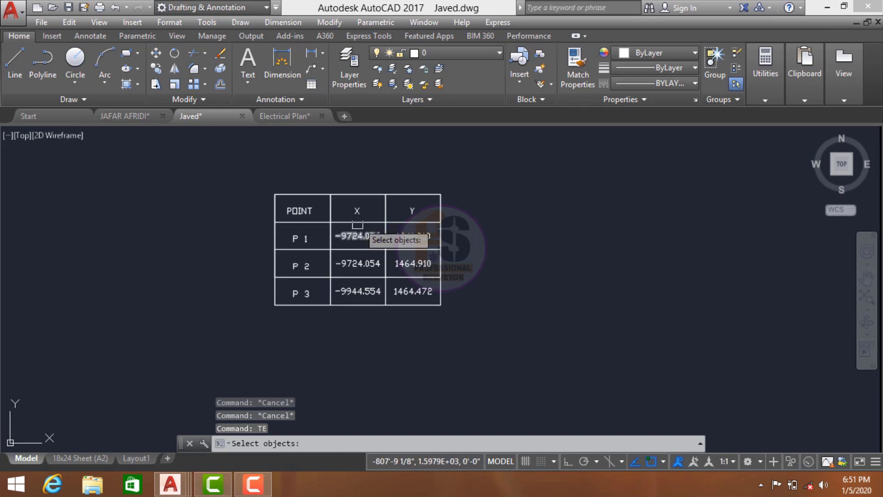
left_click(473, 168)
left_click(242, 307)
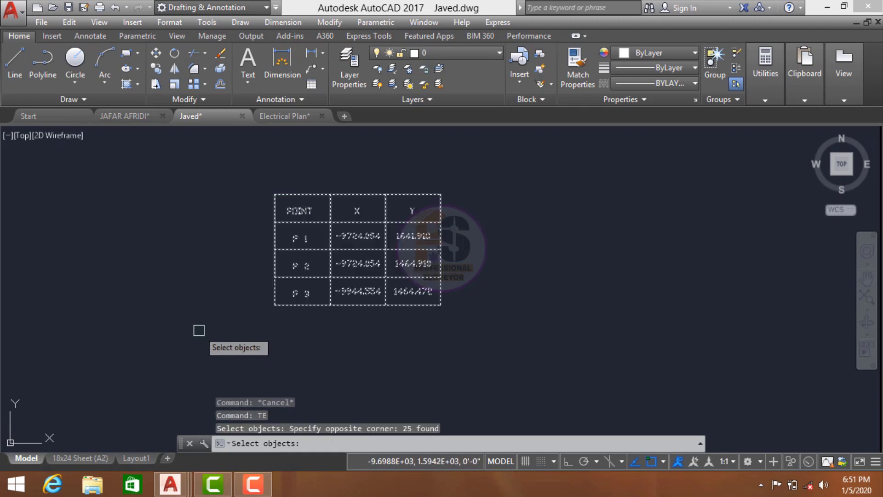
key("Return")
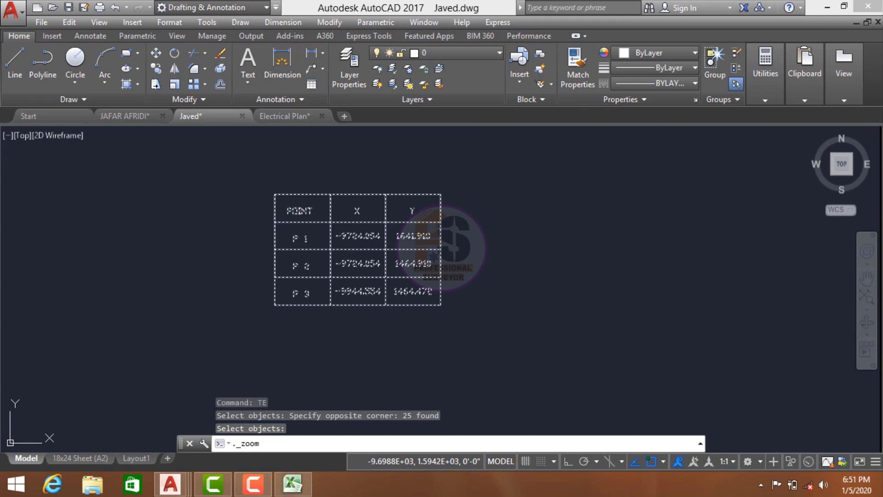
mouse_move(297, 491)
left_click(317, 396)
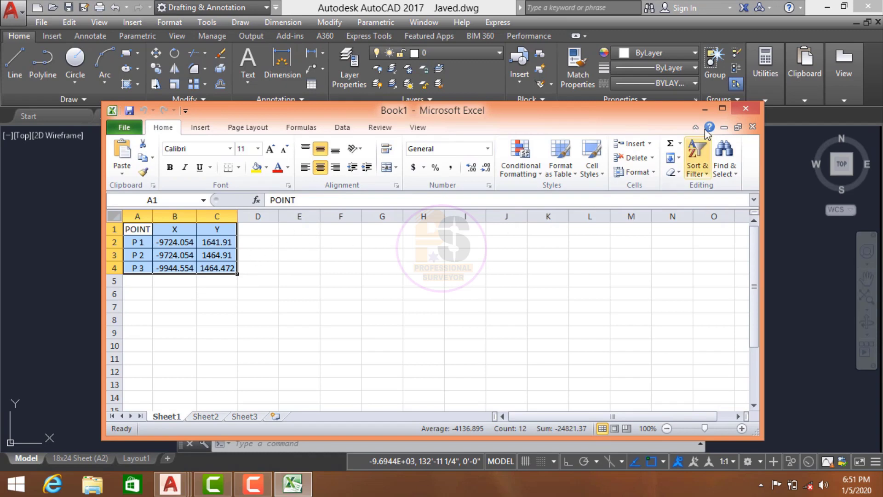
Close the workbook holding the exported point coordinates without saving it, and return to the Javed.dwg drawing in AutoCAD.
left_click(741, 109)
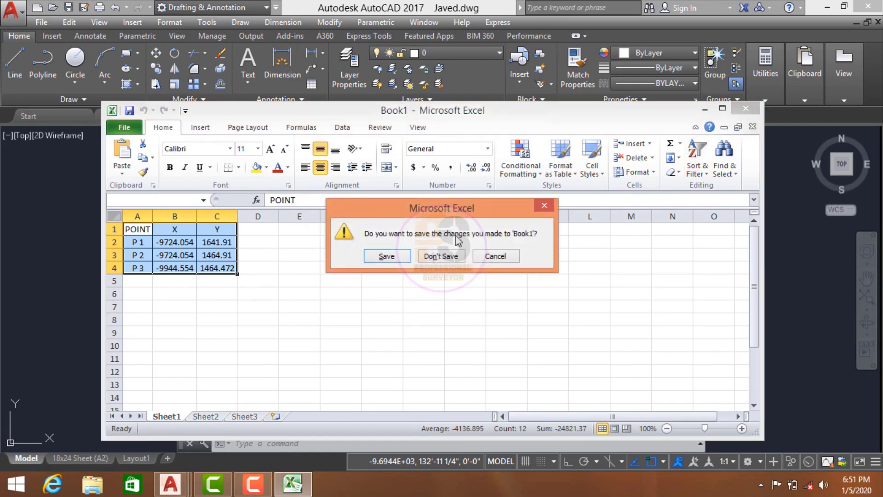
left_click(441, 256)
Look over the drawing from the point coordinate table out to the surrounding floor plans and the site plan.
scroll(386, 257, "down", 5)
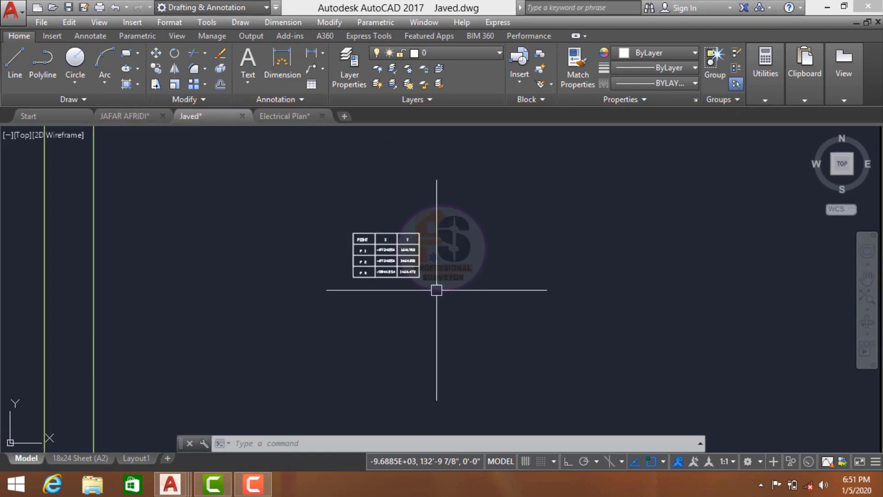
scroll(436, 290, "down", 2)
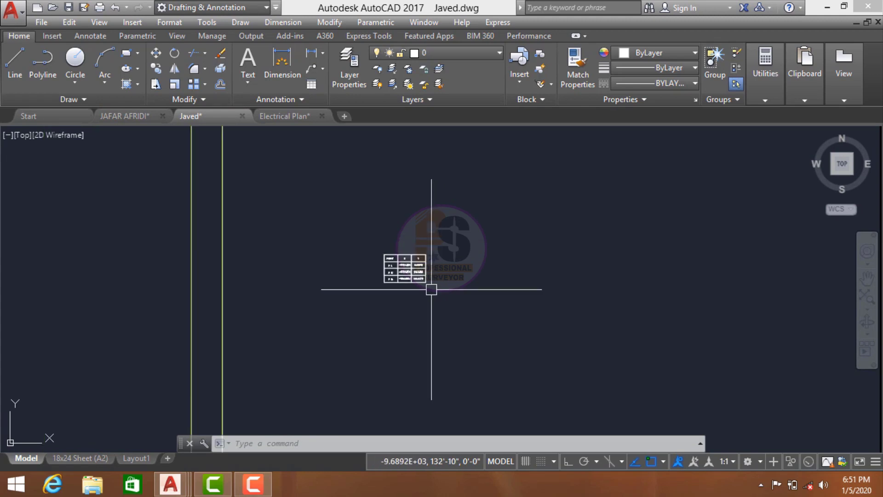
scroll(407, 244, "down", 4)
scroll(407, 244, "down", 3)
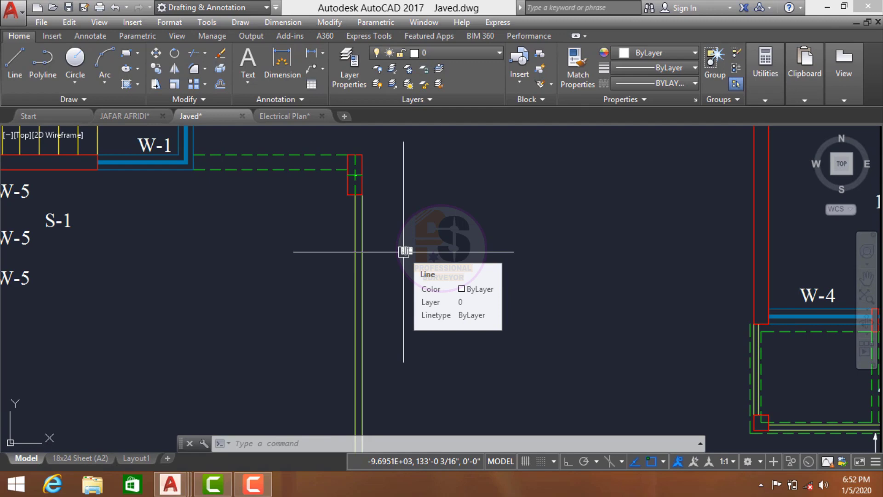
scroll(404, 251, "down", 4)
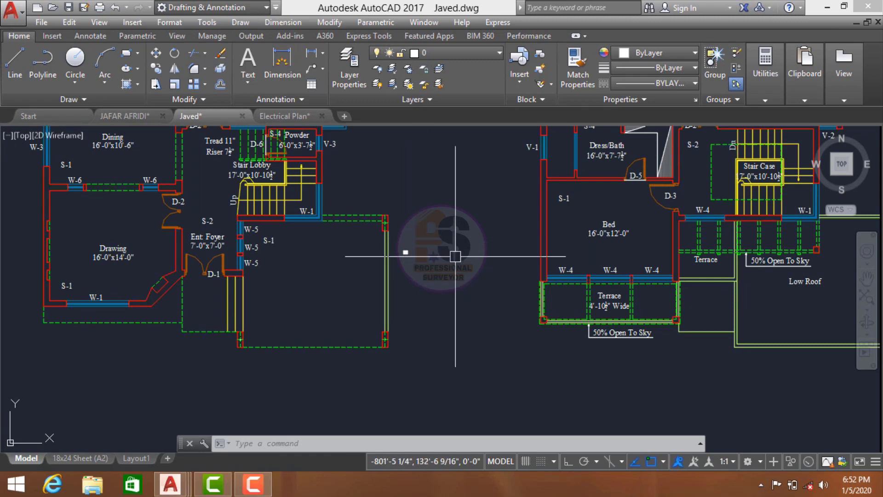
scroll(454, 251, "down", 2)
middle_click_drag(445, 211, 396, 250)
scroll(396, 250, "down", 2)
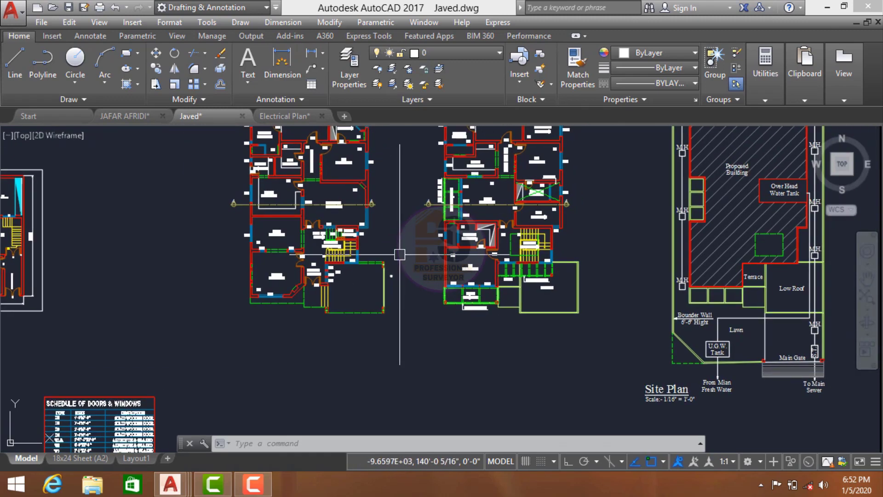